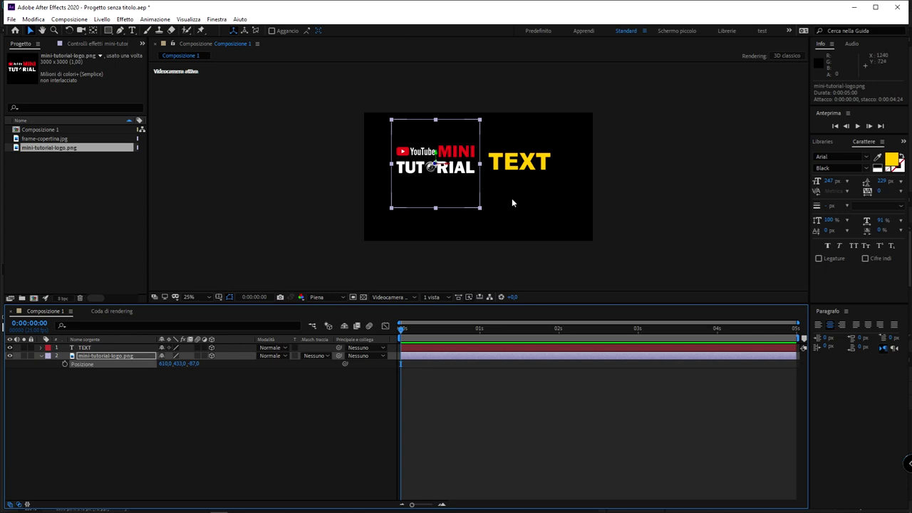
Add a two-node camera layer named 'Camera 01' above the TEXT and logo layers
left_click(406, 277)
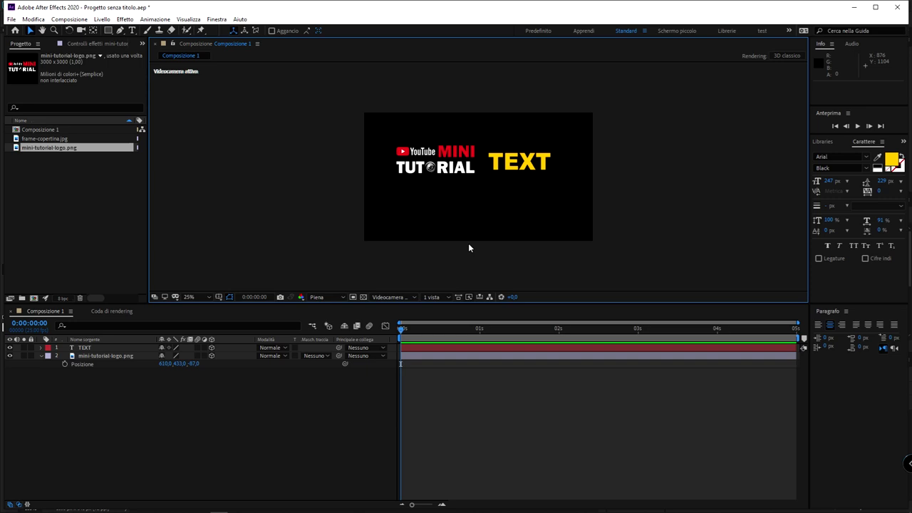
left_click(187, 407)
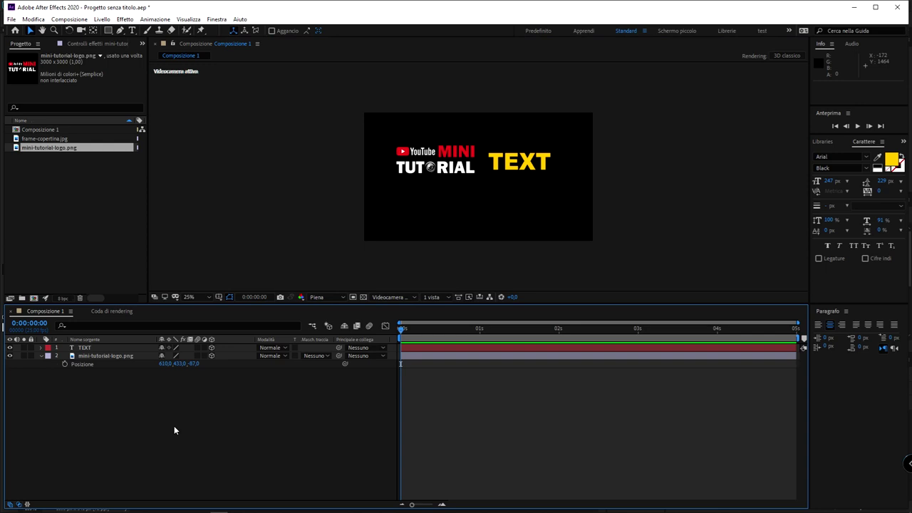
right_click(184, 418)
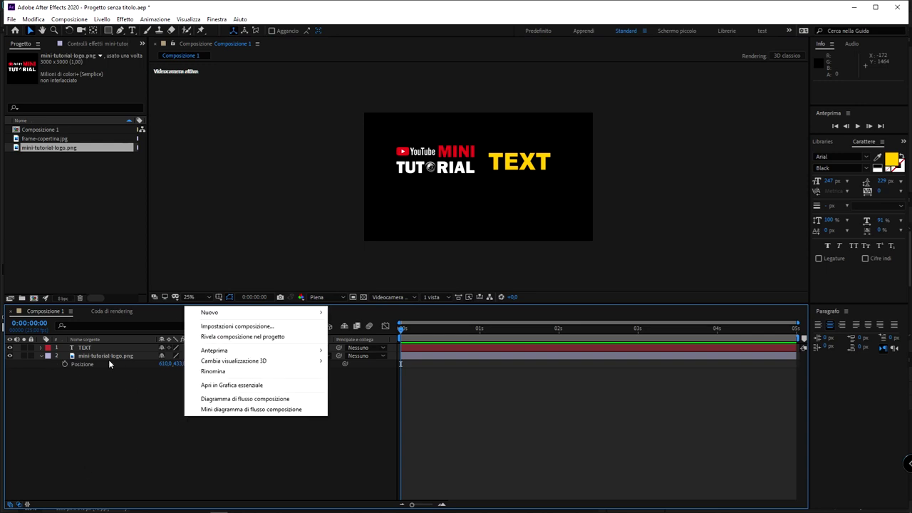
mouse_move(274, 313)
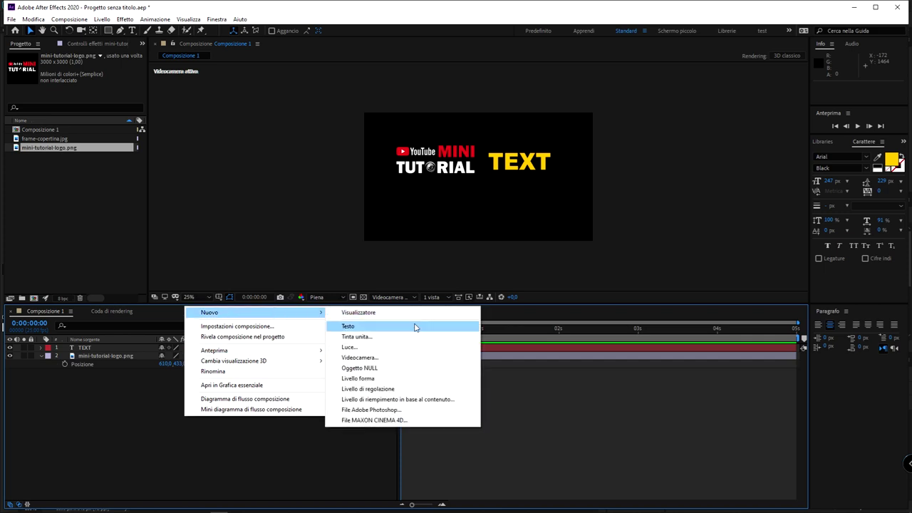
left_click(418, 360)
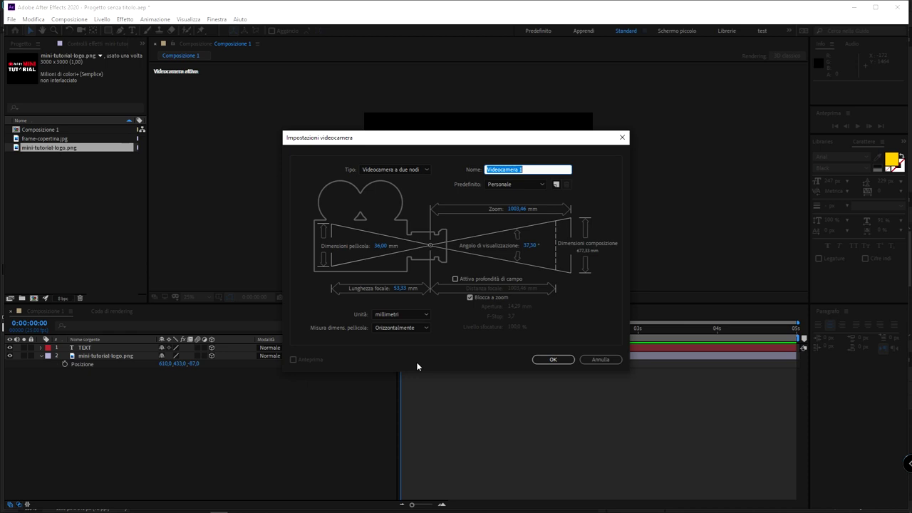
type("Came")
type("ra 01")
left_click(553, 359)
left_click(558, 360)
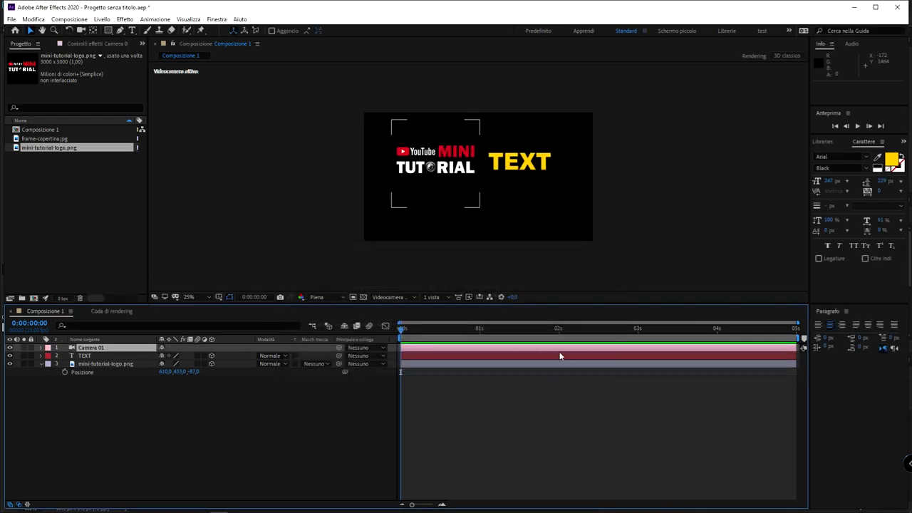
Fit the composition to the viewer (Adatta) and view the scene through Camera 01
left_click(188, 295)
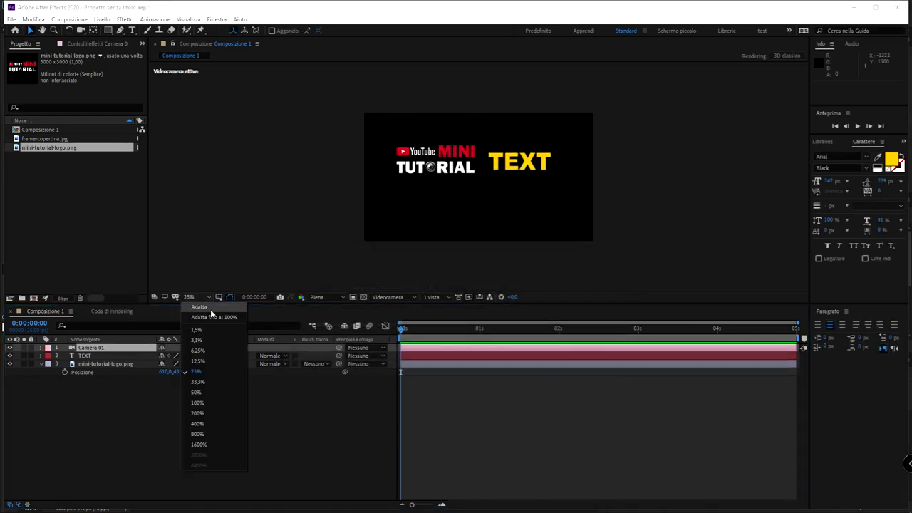
left_click(212, 317)
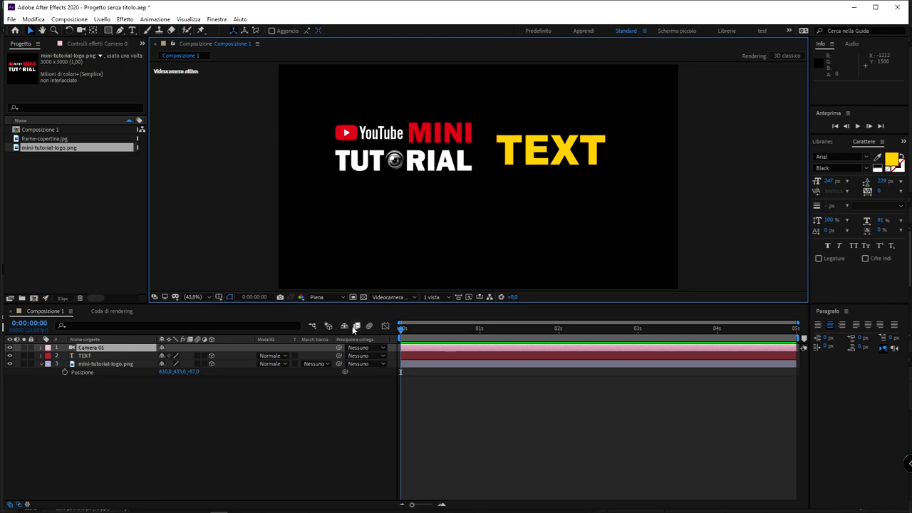
left_click(408, 297)
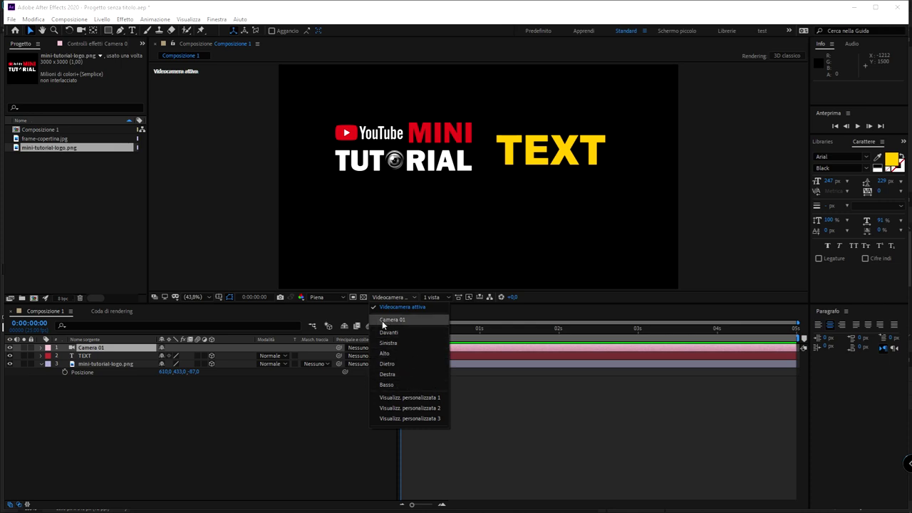
left_click(419, 322)
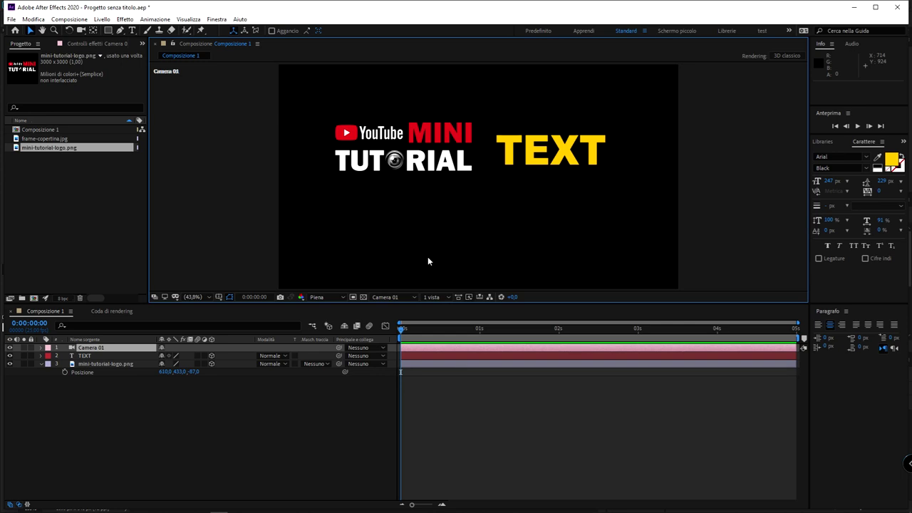
Reveal Camera 01's Position and scrub its Y value to about 1125
left_click(124, 348)
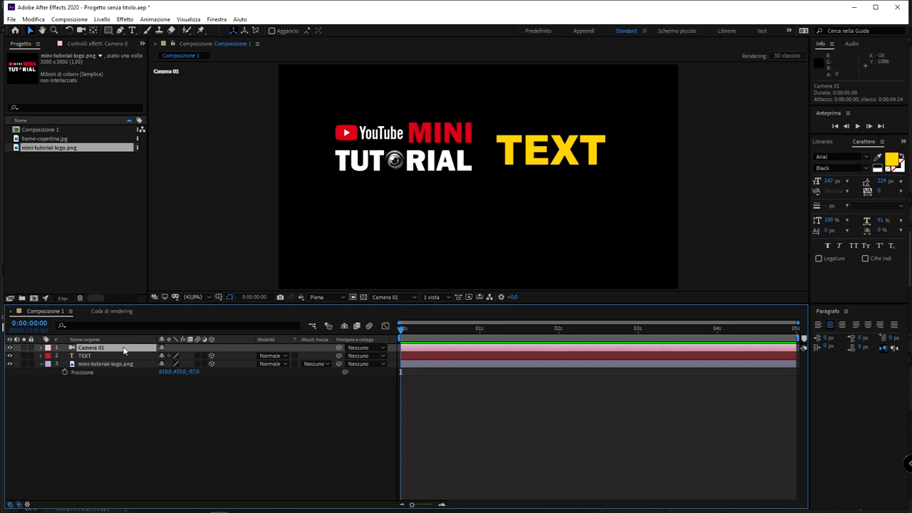
key("p")
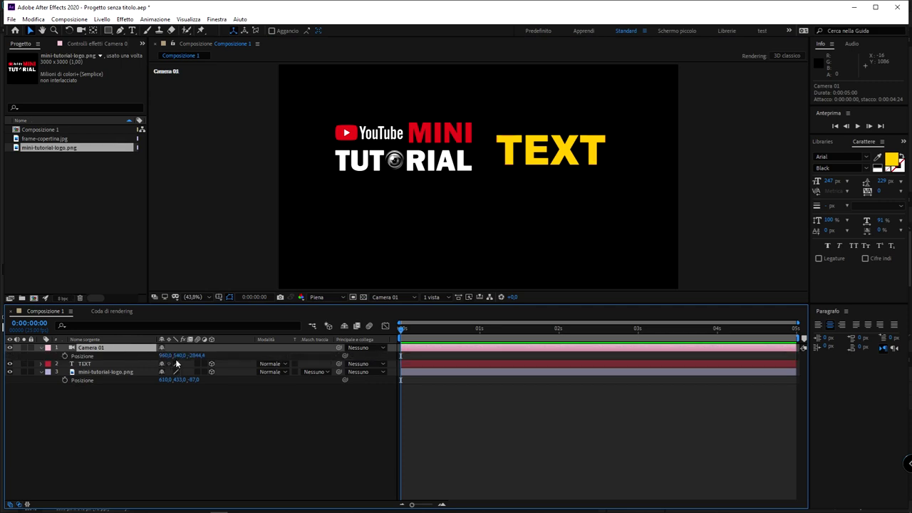
mouse_move(176, 356)
left_mouse_down()
mouse_move(114, 356)
mouse_move(586, 319)
left_mouse_up()
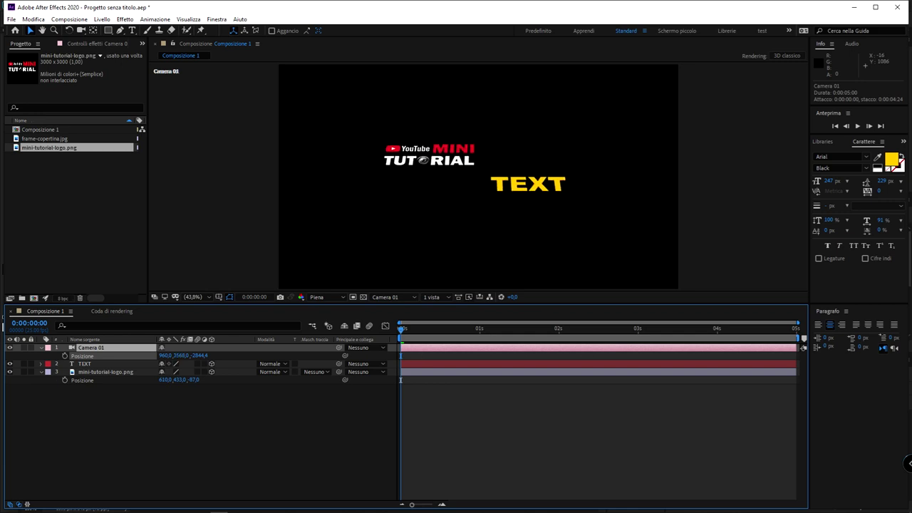
left_click_drag(586, 319, 179, 356)
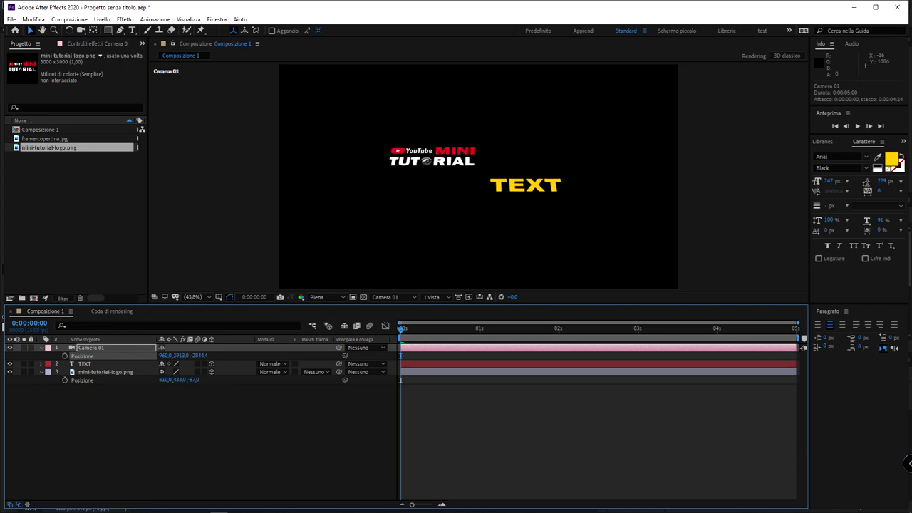
left_click_drag(516, 300, 101, 324)
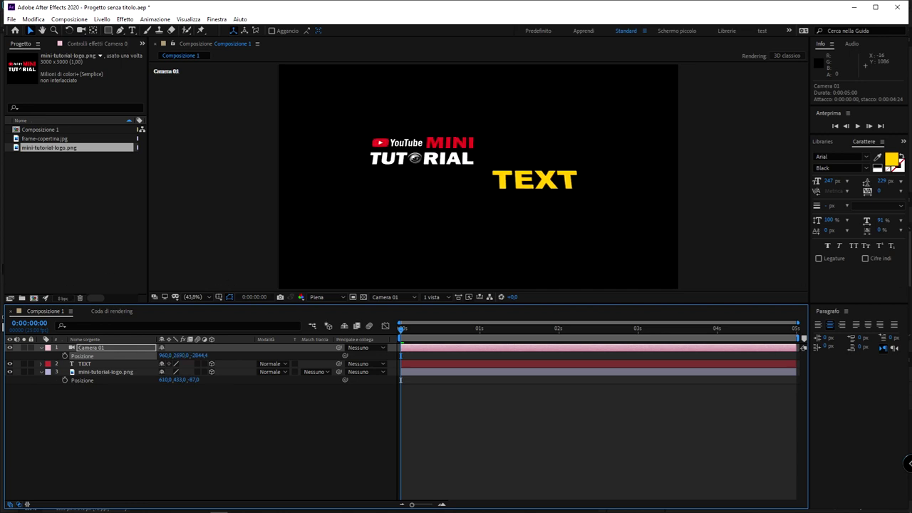
left_click_drag(179, 355, 745, 244)
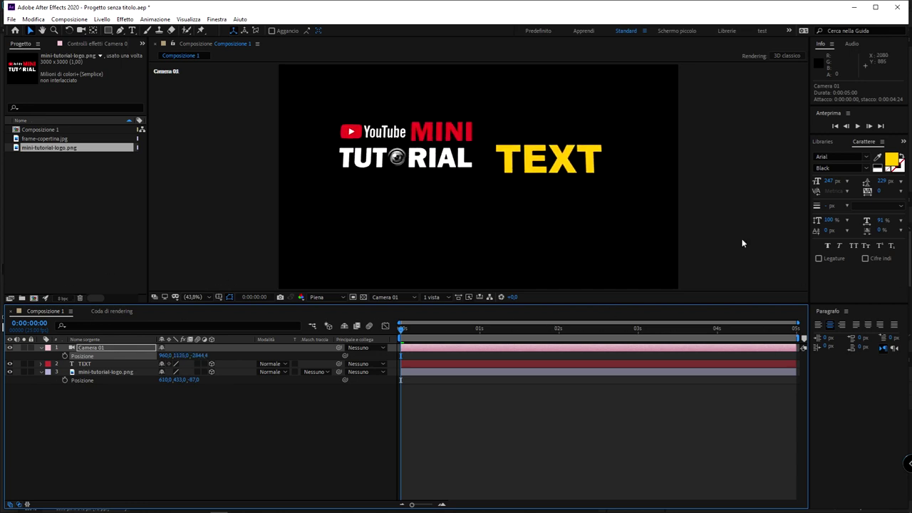
Switch the viewer to the Top (Alto) view and zoom out to show the camera
left_click(389, 296)
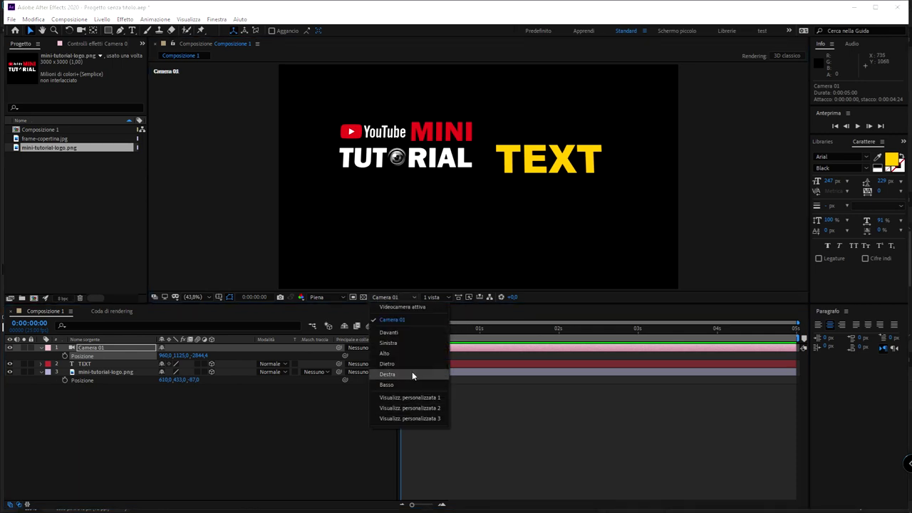
left_click(412, 353)
key("comma")
key("comma")
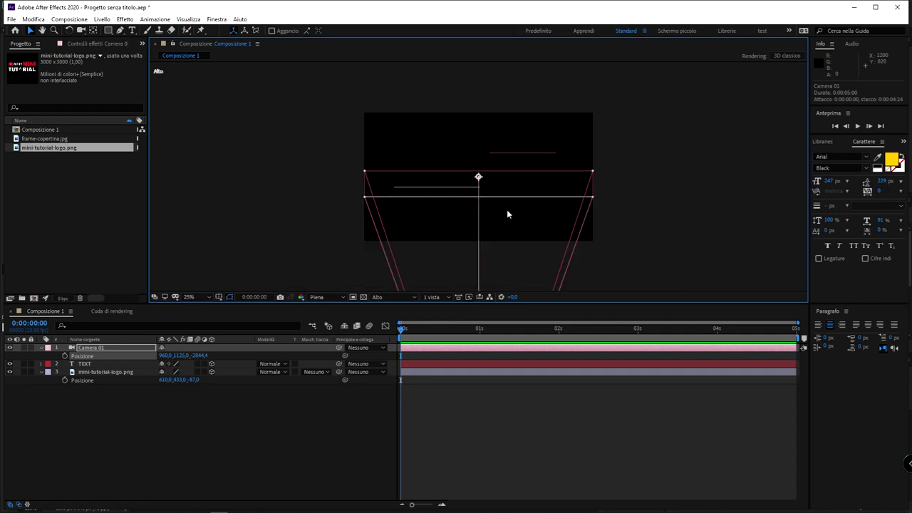
key("comma")
key("comma")
key("comma")
key("comma")
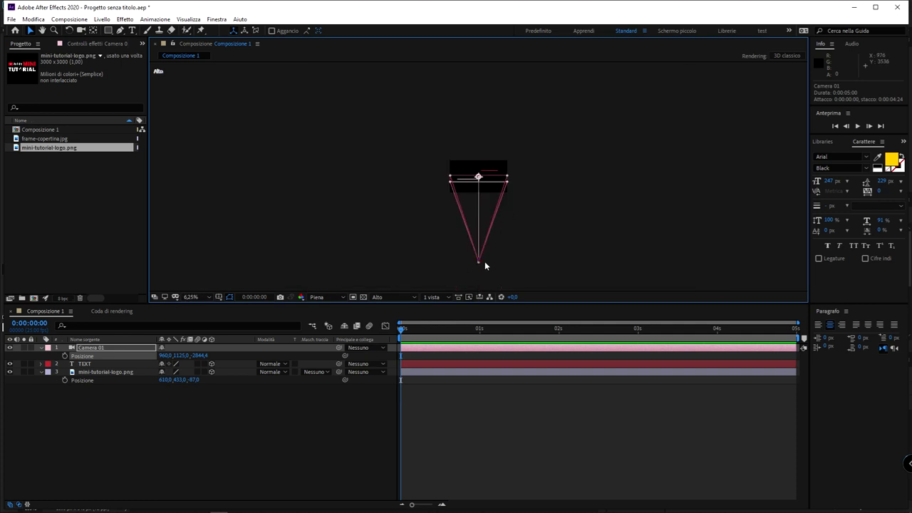
key("shift+slash")
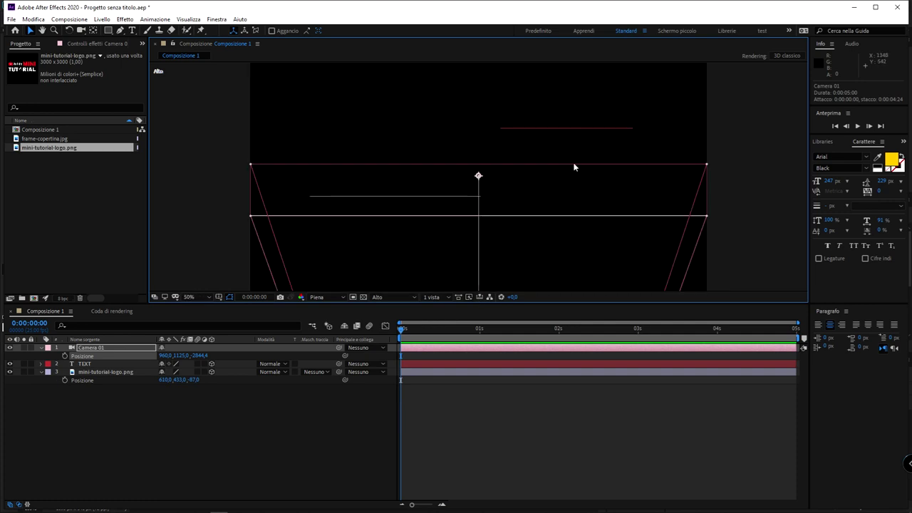
key("comma")
key("comma")
key("comma")
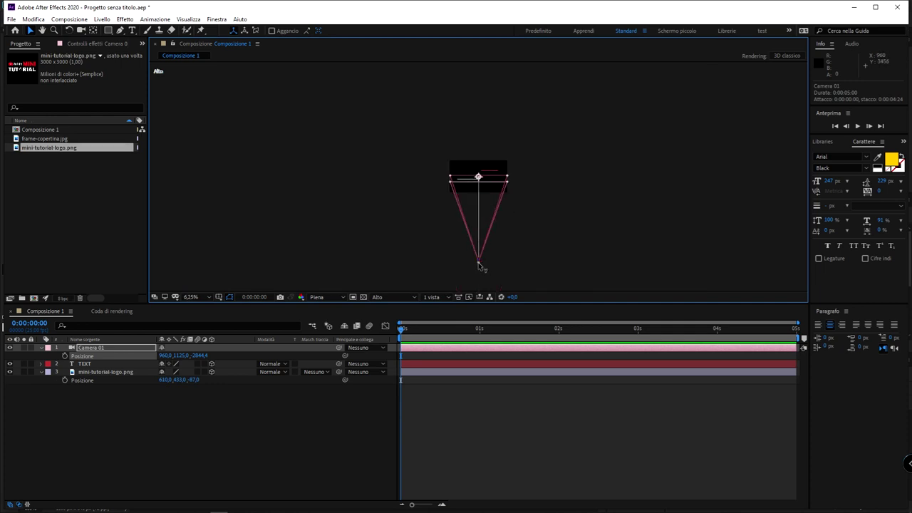
Drag Camera 01 toward the logo and TEXT, to Position 960, 1184.3, -1623.5
left_click_drag(480, 268, 480, 264)
scroll(478, 261, "up", 4)
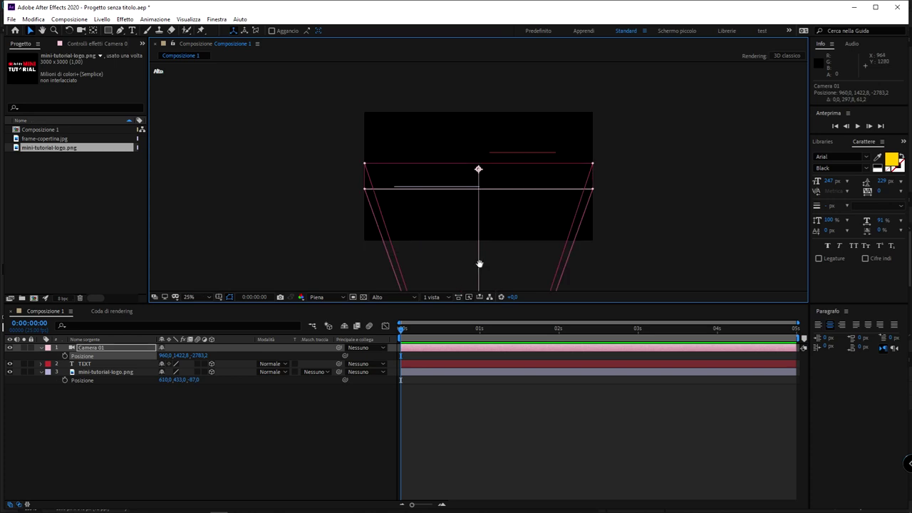
key("v")
mouse_move(467, 247)
left_mouse_down()
mouse_move(476, 145)
mouse_move(522, 153)
left_mouse_up()
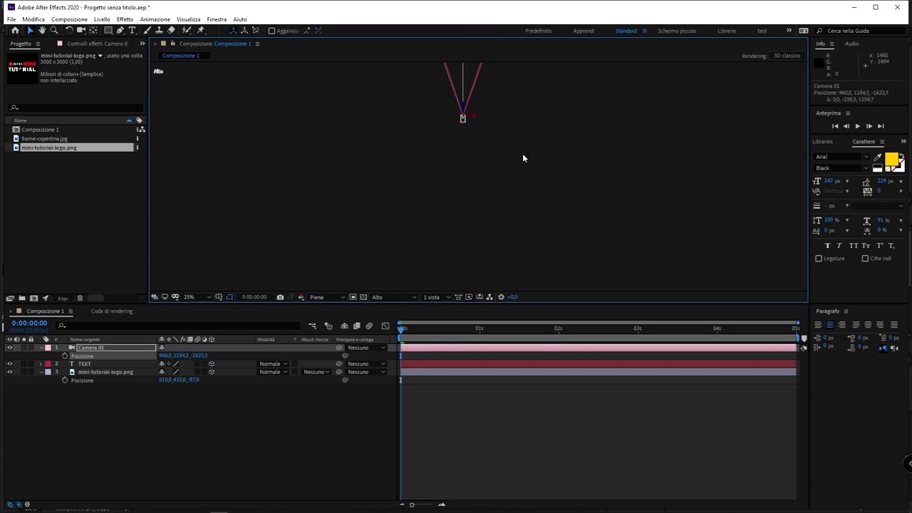
scroll(522, 153, "down", 4)
scroll(499, 131, "up", 4)
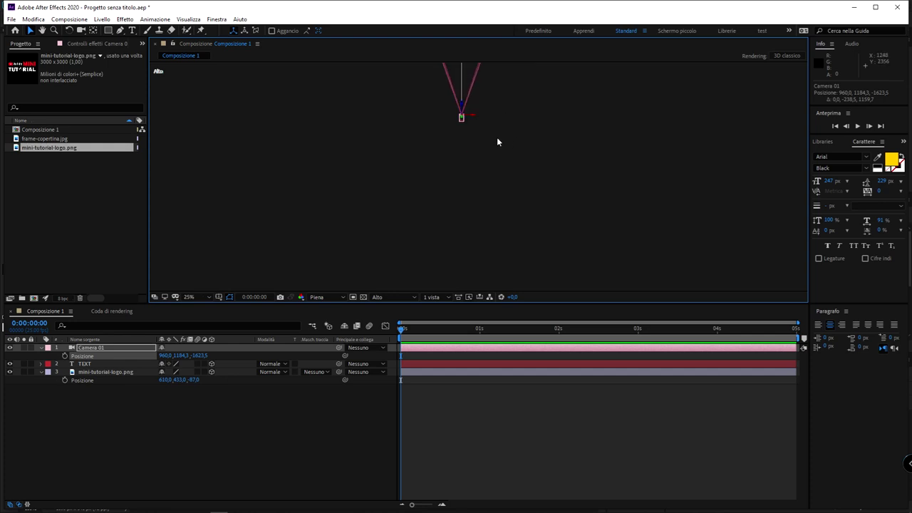
scroll(516, 133, "down", 2)
key("h")
left_click_drag(545, 135, 491, 217)
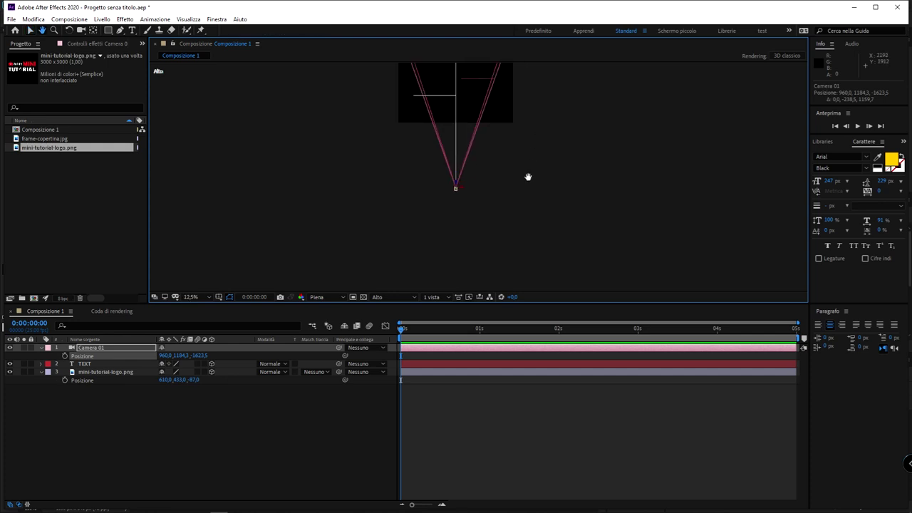
key("v")
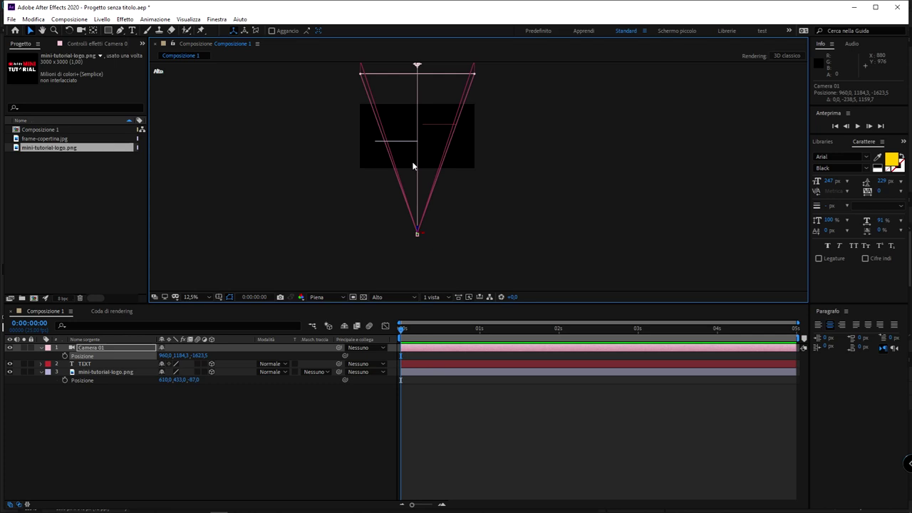
left_click(384, 299)
left_click(321, 302)
left_click(390, 296)
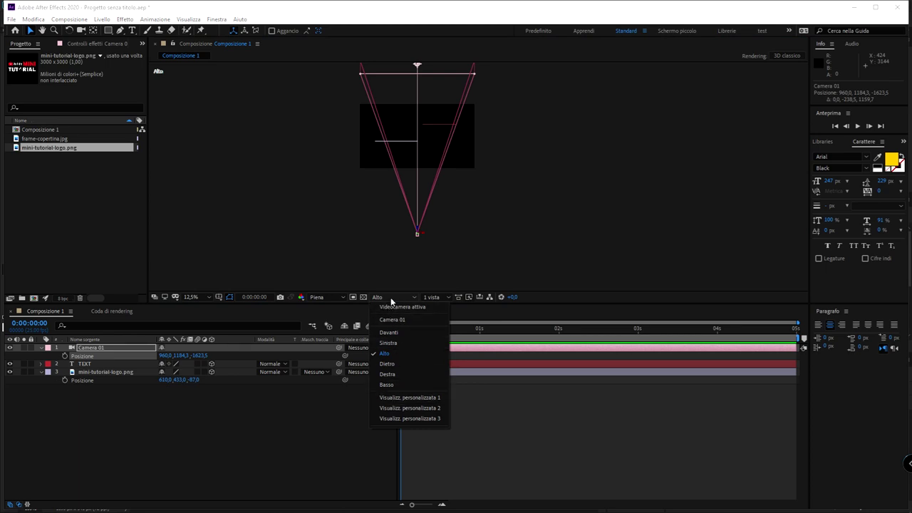
Split the viewer into the '2 viste - orizzontale' side-by-side layout
left_click(391, 297)
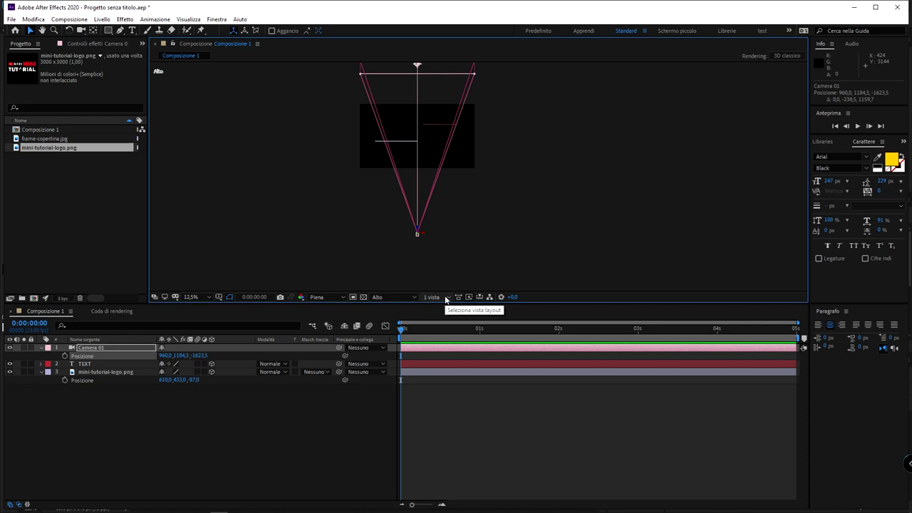
left_click(446, 298)
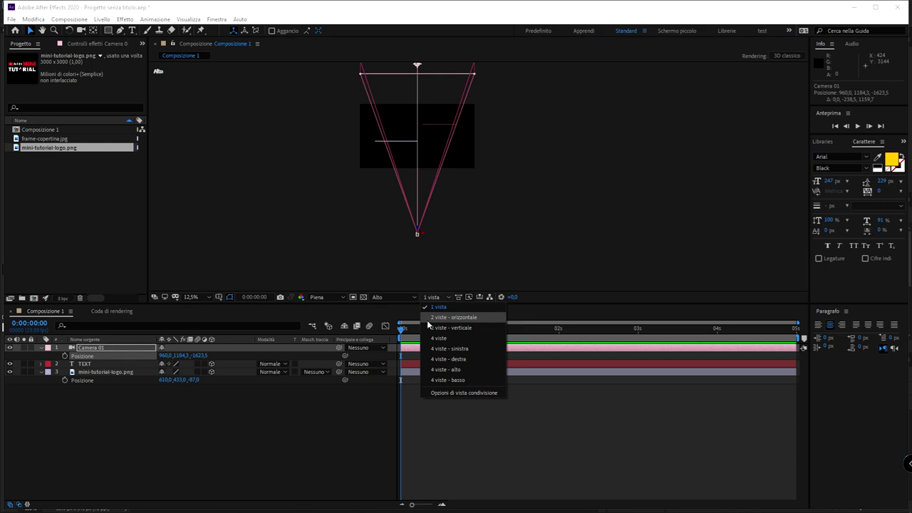
left_click(470, 320)
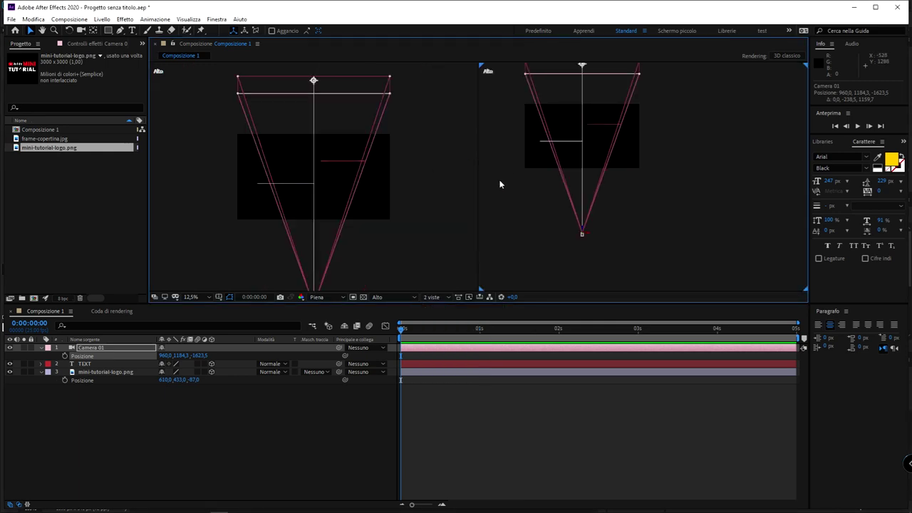
scroll(433, 185, "up", 2)
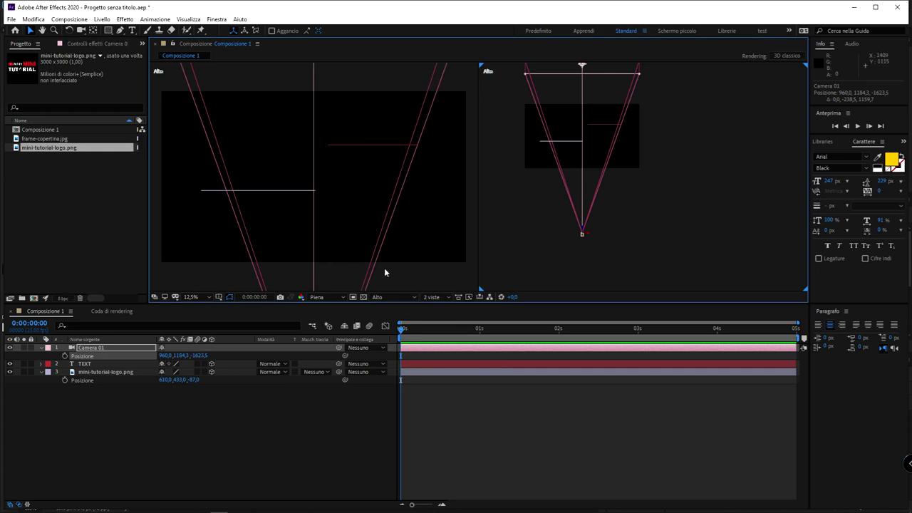
Set the left view to look through Camera 01
left_click(402, 286)
left_click(397, 297)
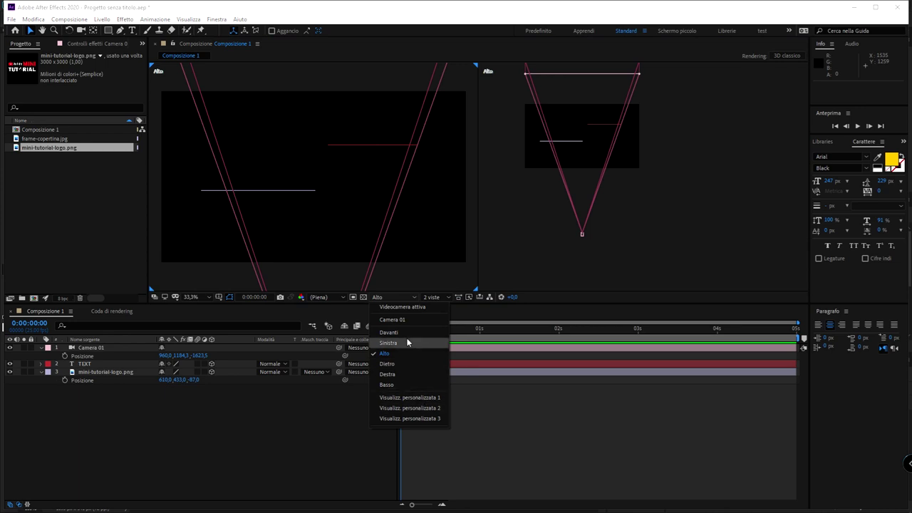
left_click(425, 320)
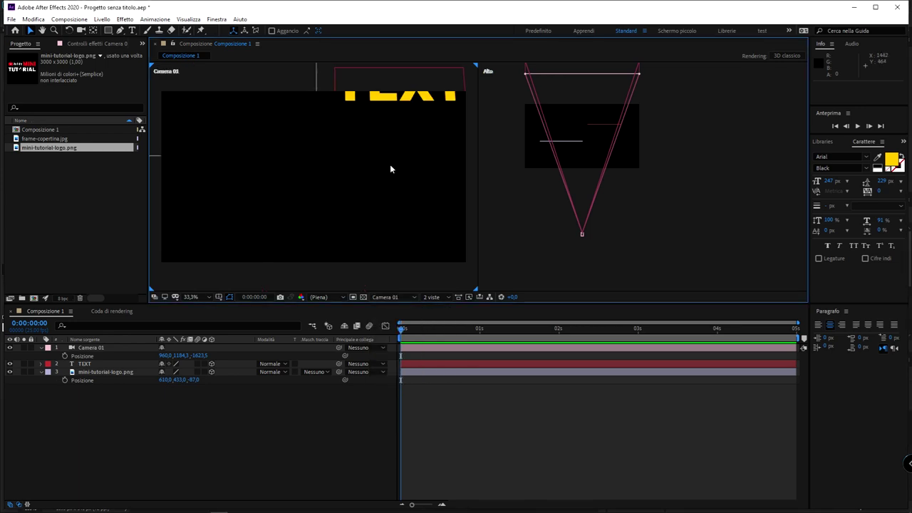
In the right top view, drag Camera 01 forward to Position 960, 1208.4, -1741.0
mouse_move(607, 302)
left_mouse_down()
mouse_move(561, 251)
mouse_move(607, 186)
left_mouse_up()
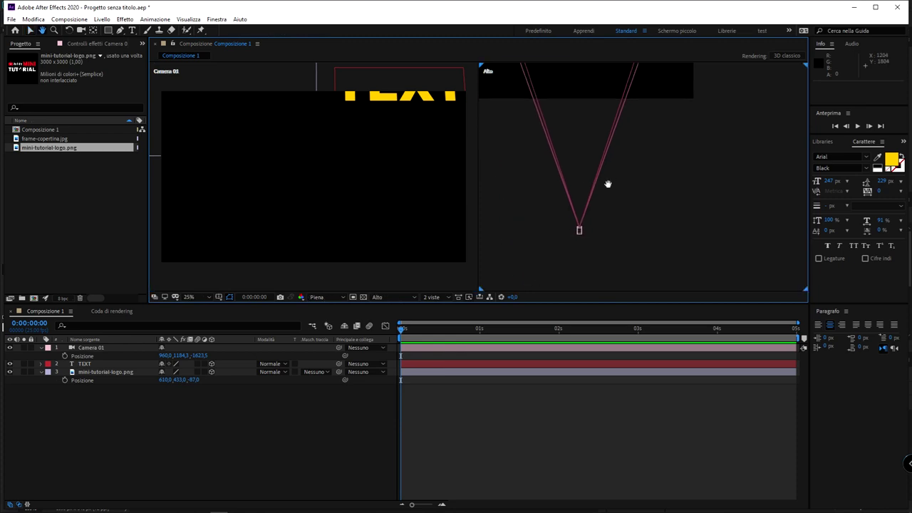
left_click_drag(580, 240, 552, 252)
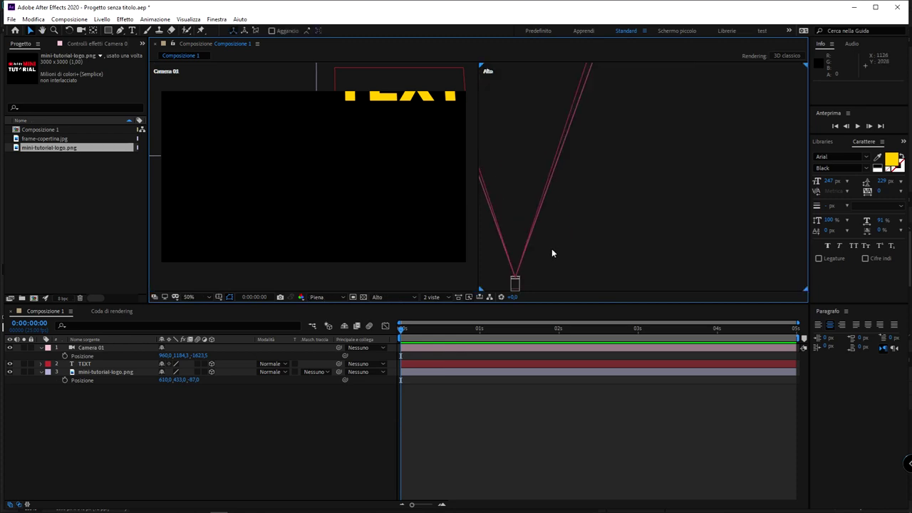
left_click(516, 283)
key("comma")
key("comma")
key("comma")
key("comma")
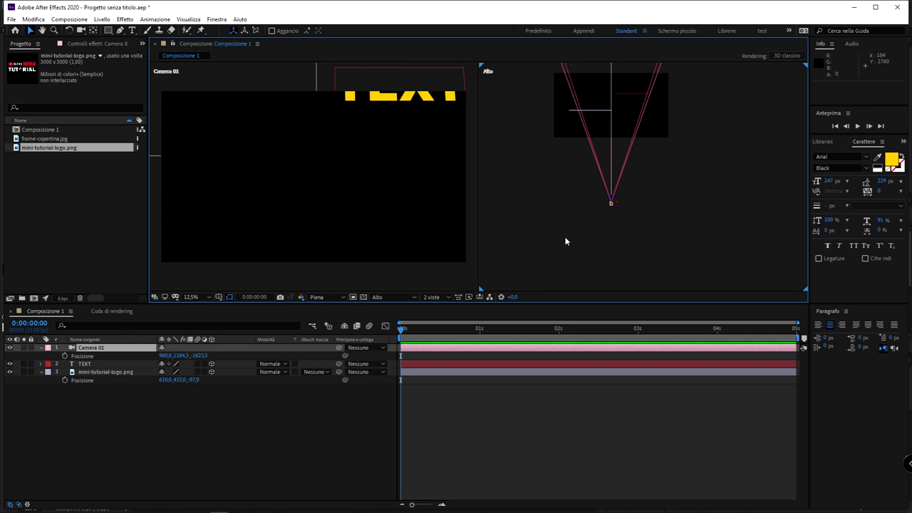
scroll(607, 203, "up", 1)
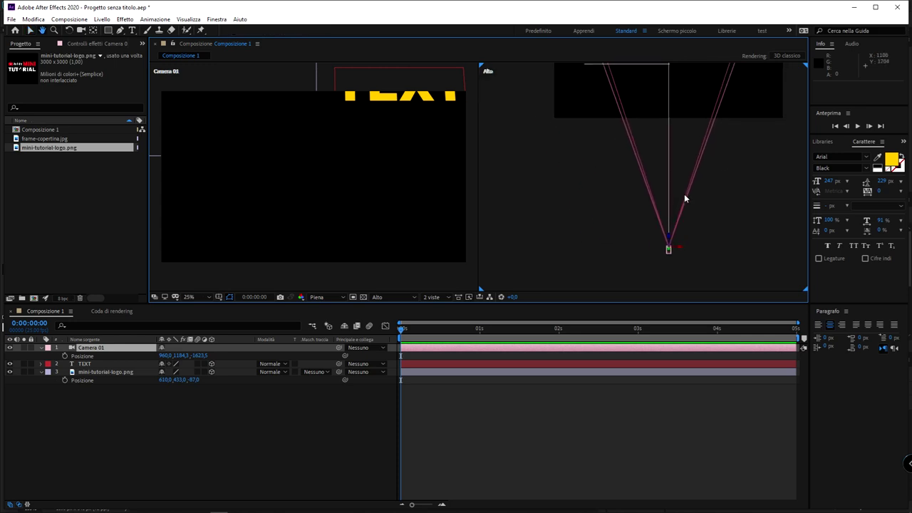
mouse_move(673, 231)
left_mouse_down()
mouse_move(640, 150)
mouse_move(618, 250)
mouse_move(638, 399)
mouse_move(591, 158)
mouse_move(611, 251)
mouse_move(601, 250)
left_mouse_up()
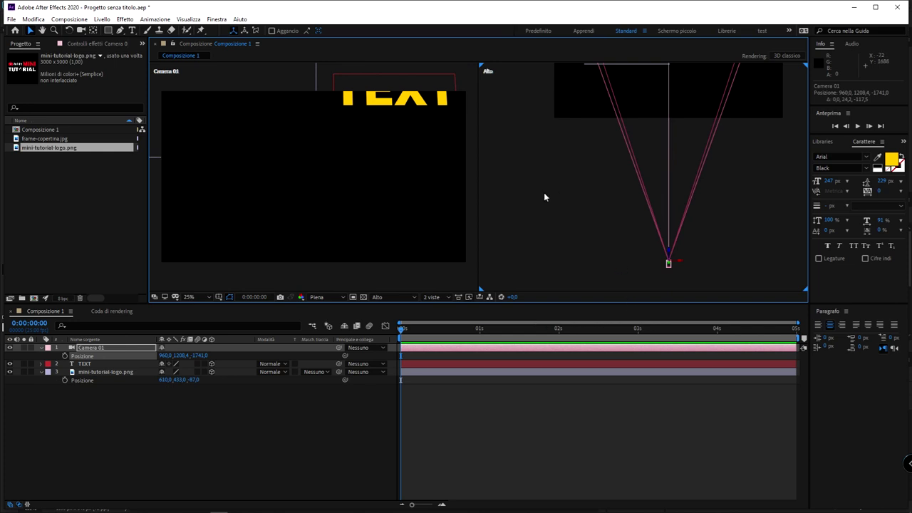
Switch the right view to the Left side view and frame the camera
left_click(409, 296)
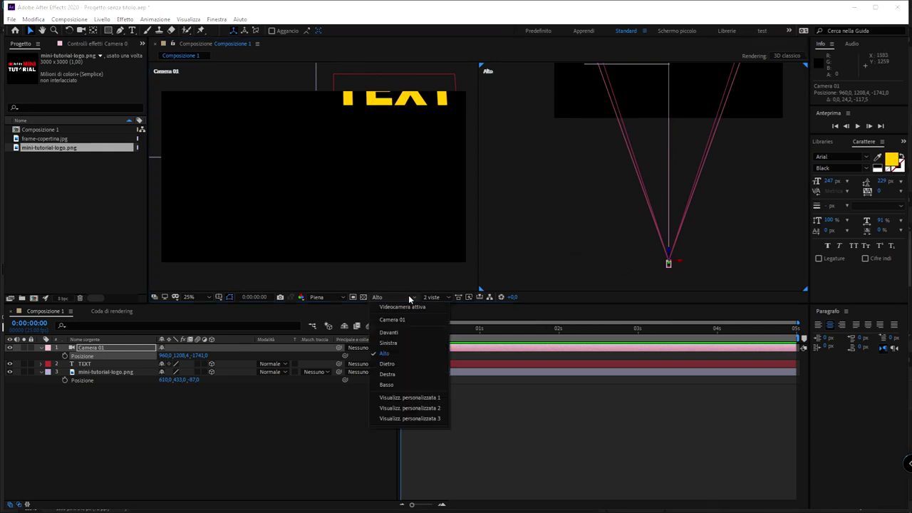
left_click(414, 340)
scroll(545, 241, "down", 1)
left_click_drag(609, 161, 552, 198)
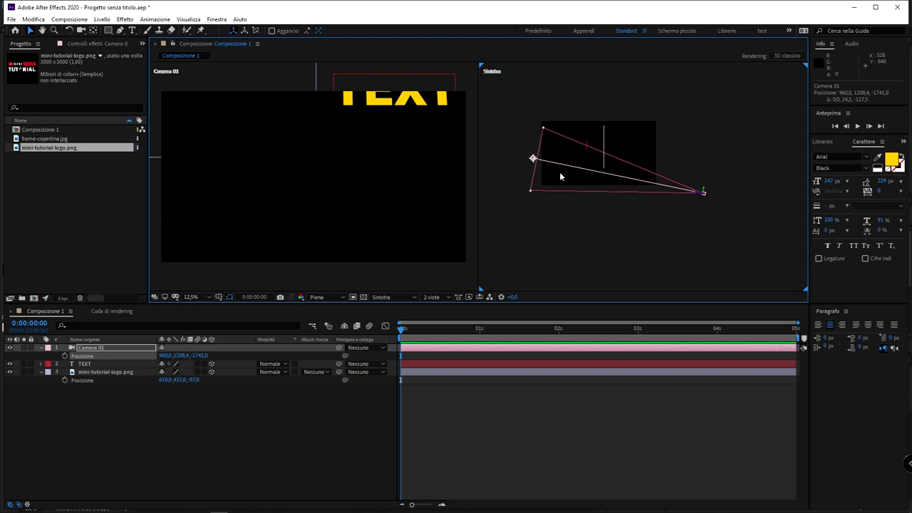
Drag Camera 01 close to the logo and TEXT, to Position 960, 557.1, -708.8
mouse_move(533, 158)
left_mouse_down()
mouse_move(553, 123)
mouse_move(546, 126)
left_mouse_up()
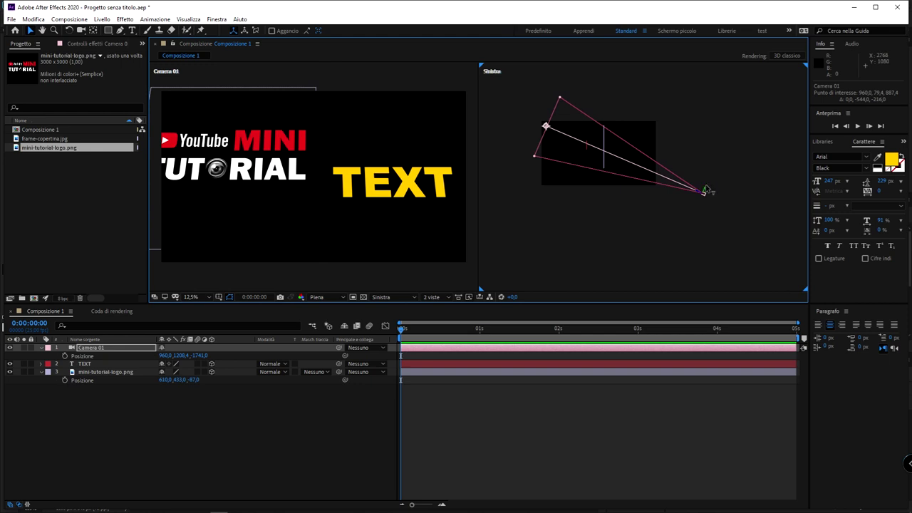
left_click_drag(710, 189, 701, 153)
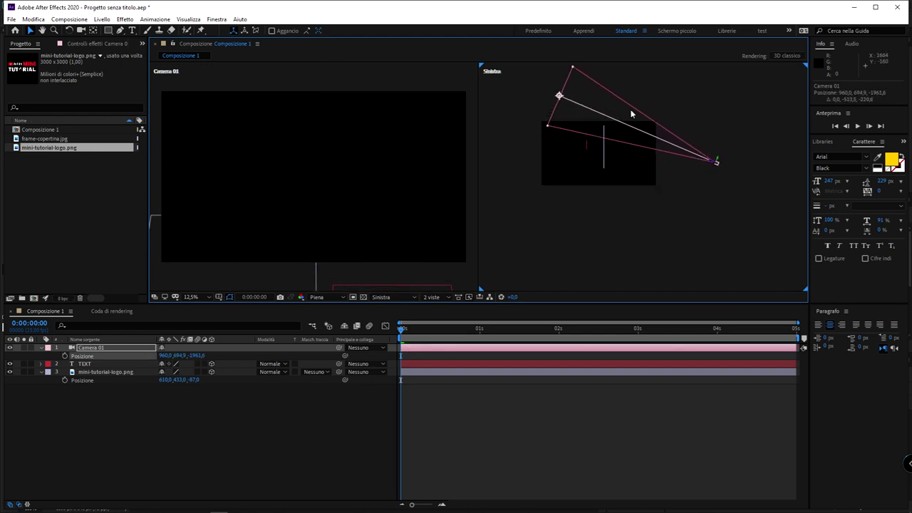
left_click_drag(560, 96, 548, 130)
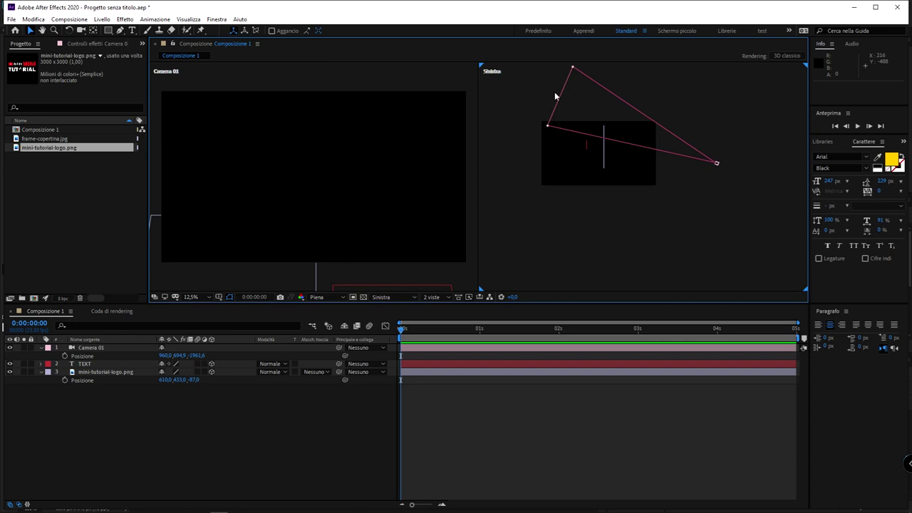
left_click_drag(748, 133, 633, 173)
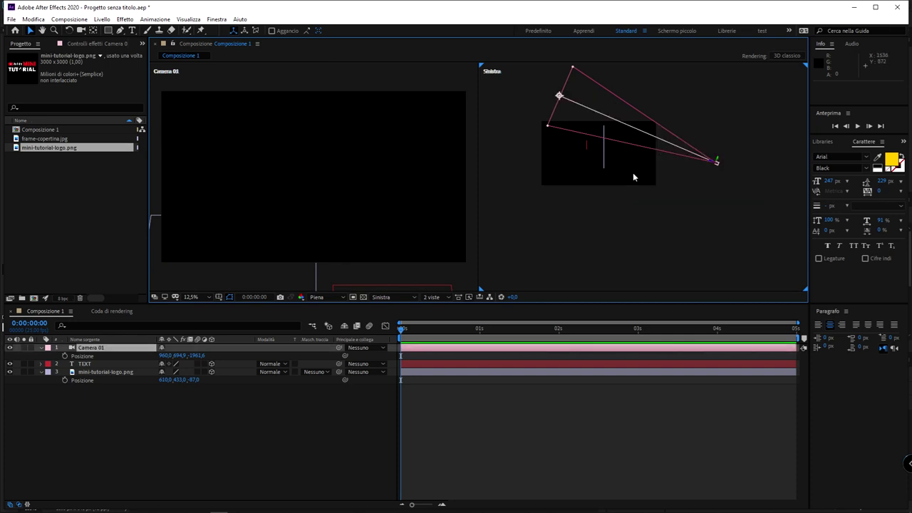
left_click_drag(562, 100, 549, 145)
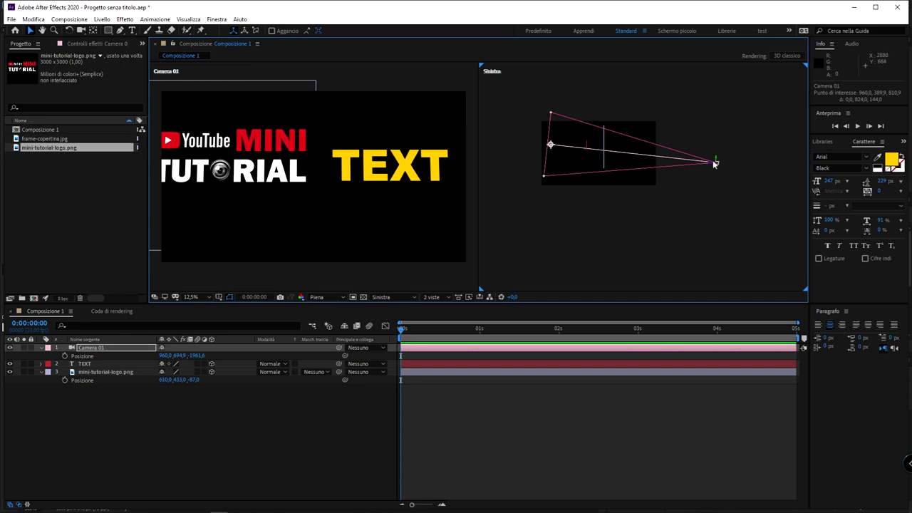
left_click_drag(715, 164, 638, 162)
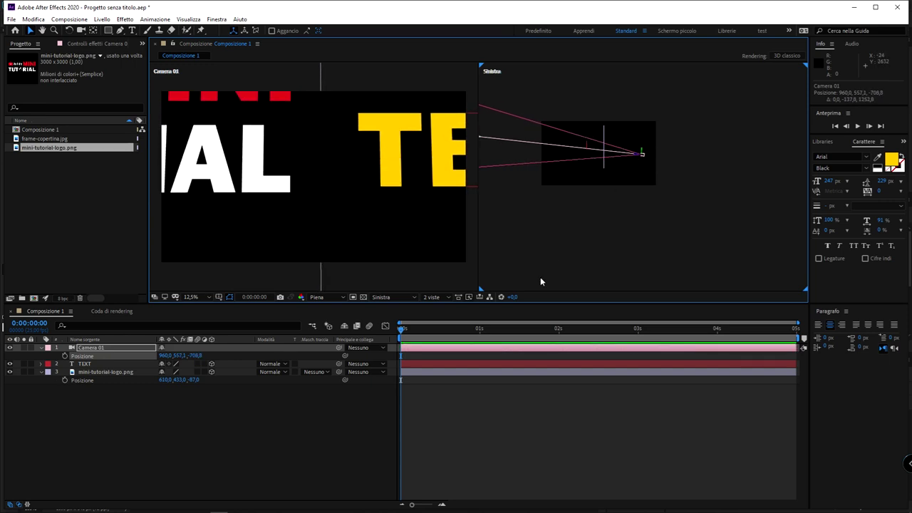
left_click(428, 298)
Set the second view to Top and turn Camera 01's Orientation Y to 351°
left_click(385, 296)
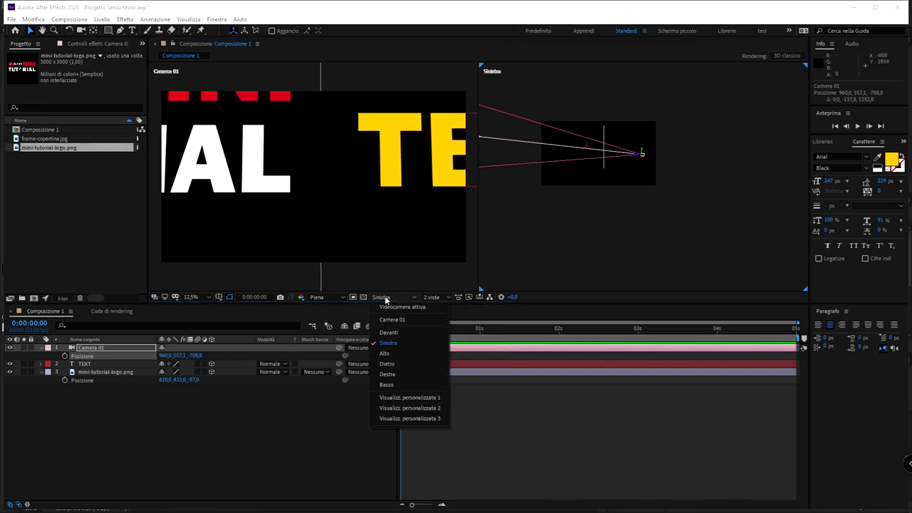
left_click(418, 354)
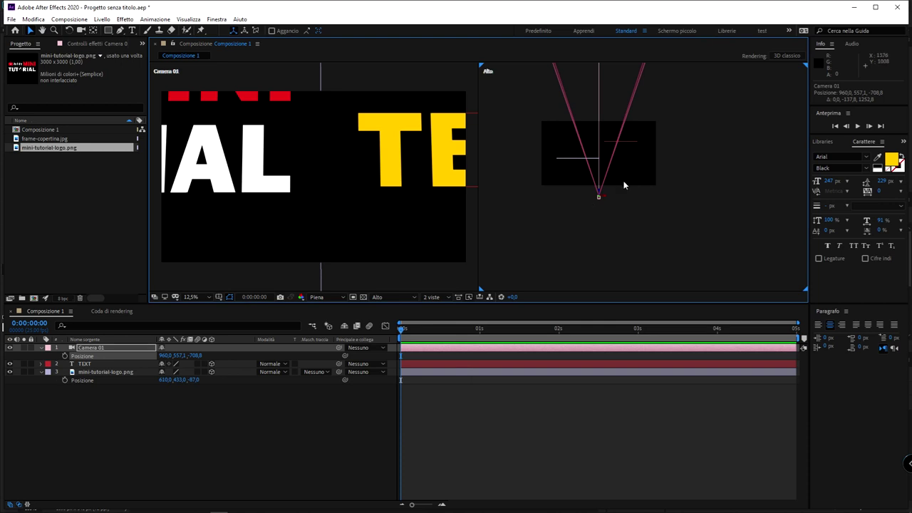
key("r")
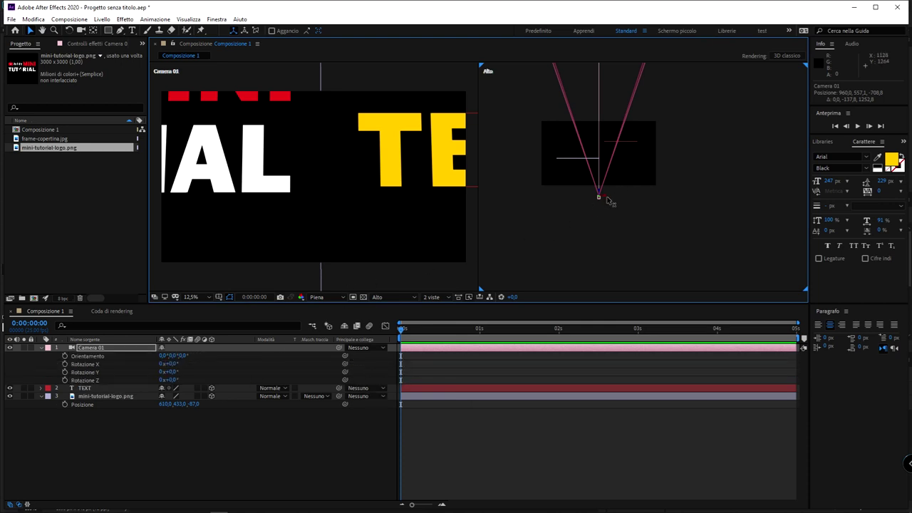
mouse_move(173, 357)
left_mouse_down()
mouse_move(155, 362)
mouse_move(187, 363)
mouse_move(171, 363)
left_mouse_up()
scroll(563, 169, "down", 2)
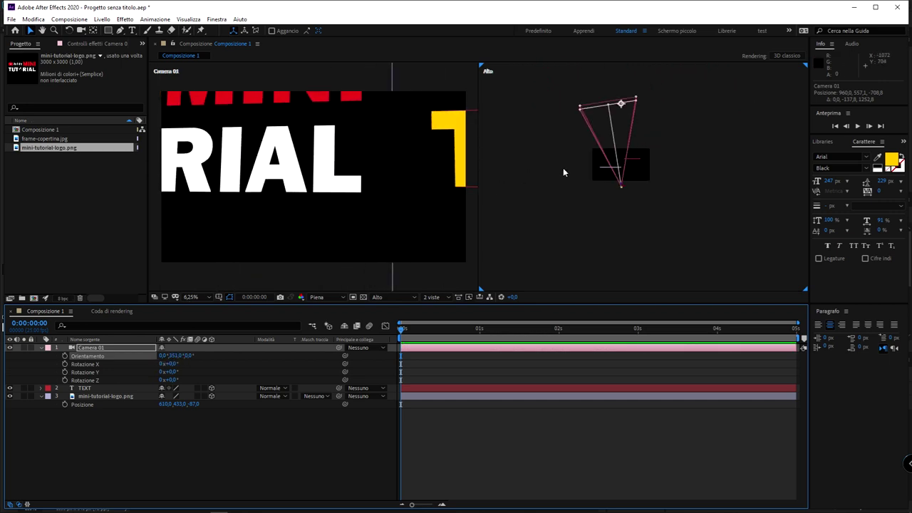
scroll(363, 178, "down", 1)
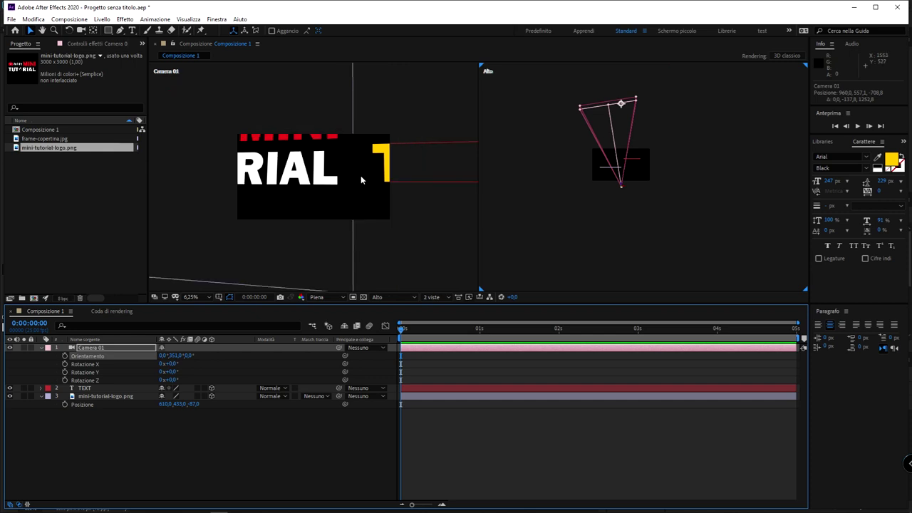
scroll(361, 180, "up", 1)
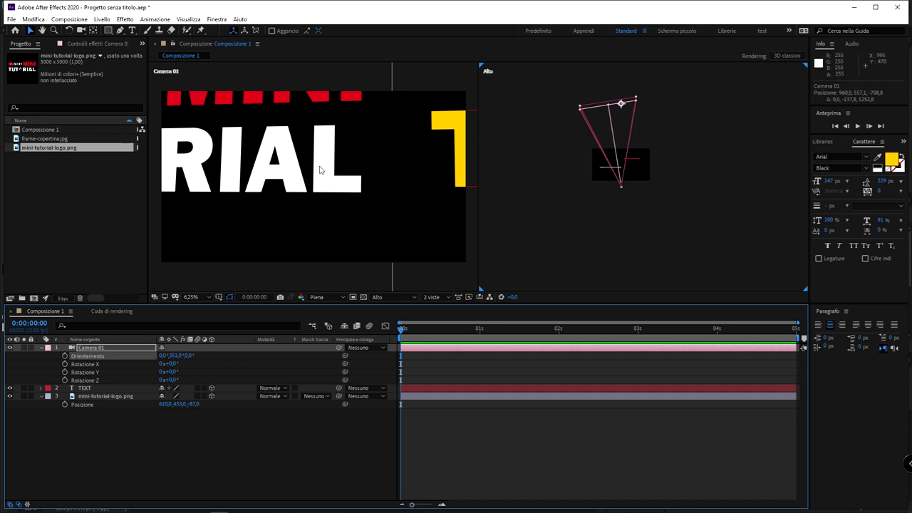
scroll(275, 195, "down", 1)
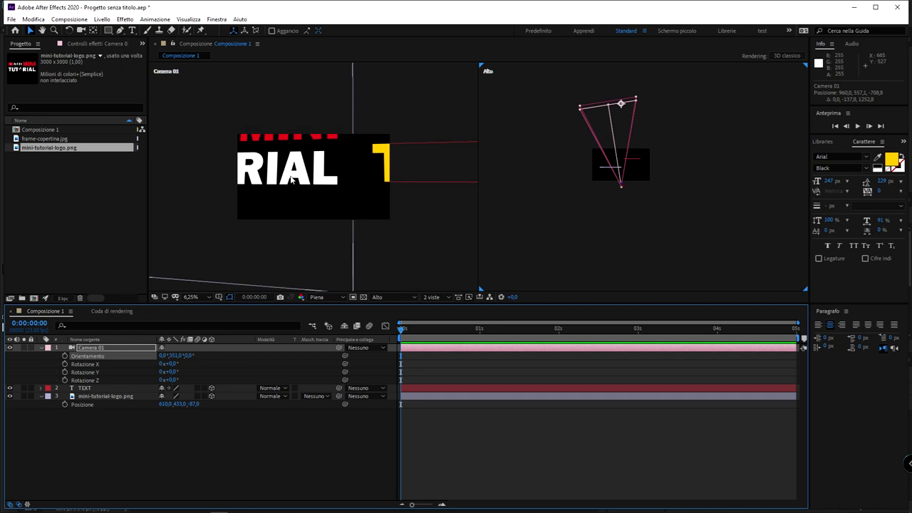
scroll(290, 180, "up", 1)
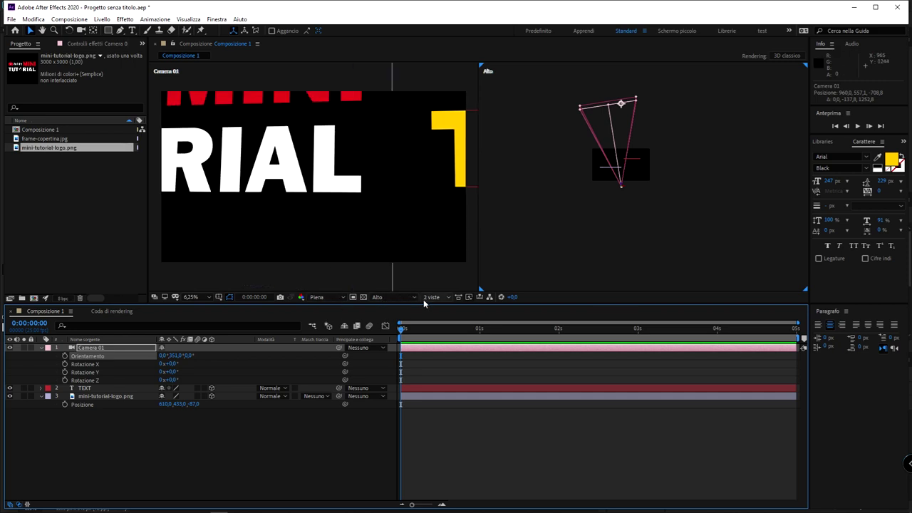
Return to a single view looking through the Active Camera
left_click(447, 298)
left_click(442, 312)
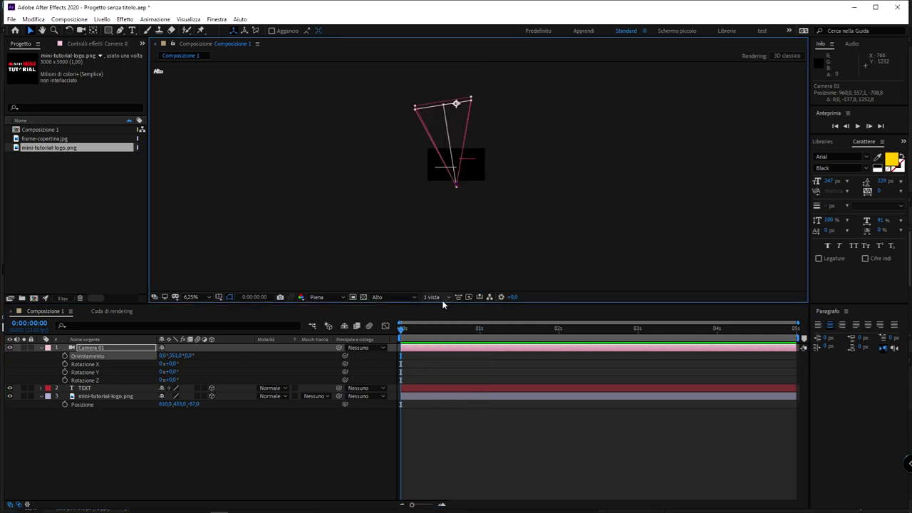
left_click(400, 297)
left_click(407, 308)
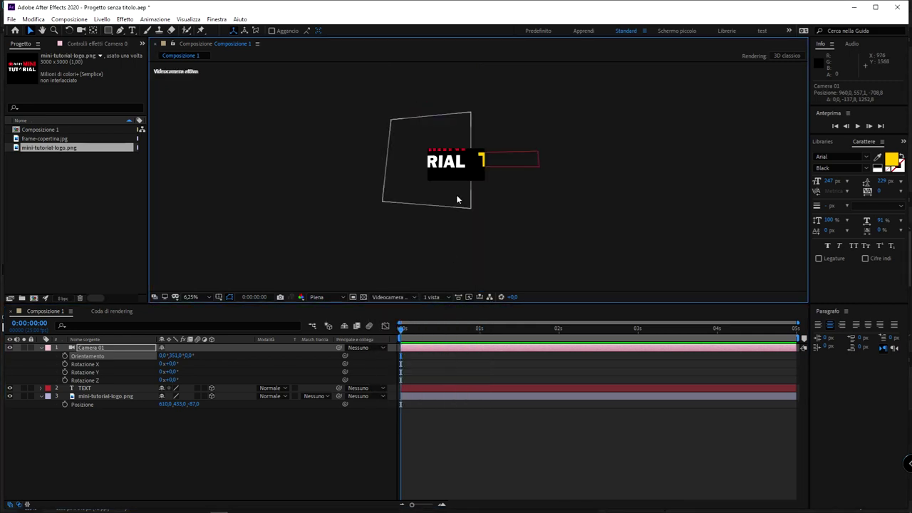
left_click(397, 298)
left_click(409, 305)
Zoom the viewer to 25% and select the mini-tutorial-logo.png layer
scroll(435, 183, "up", 6)
left_click_drag(385, 106, 520, 238)
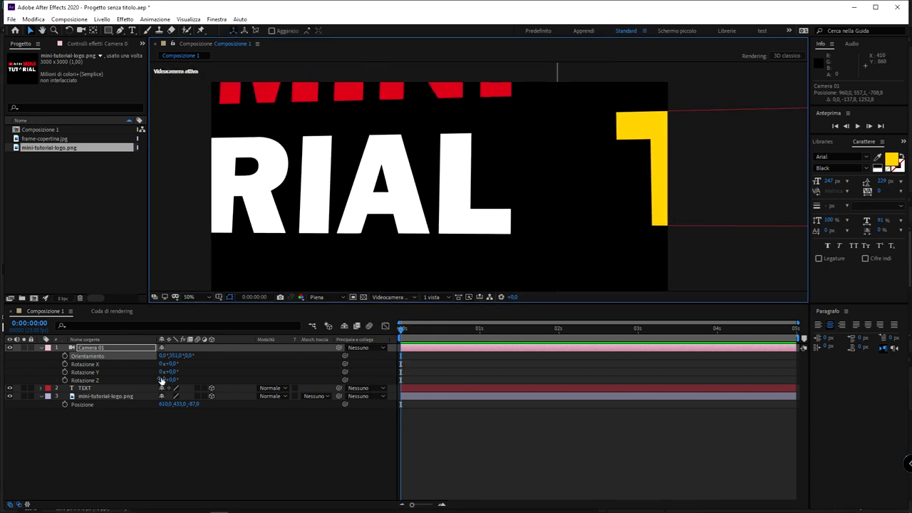
key("comma")
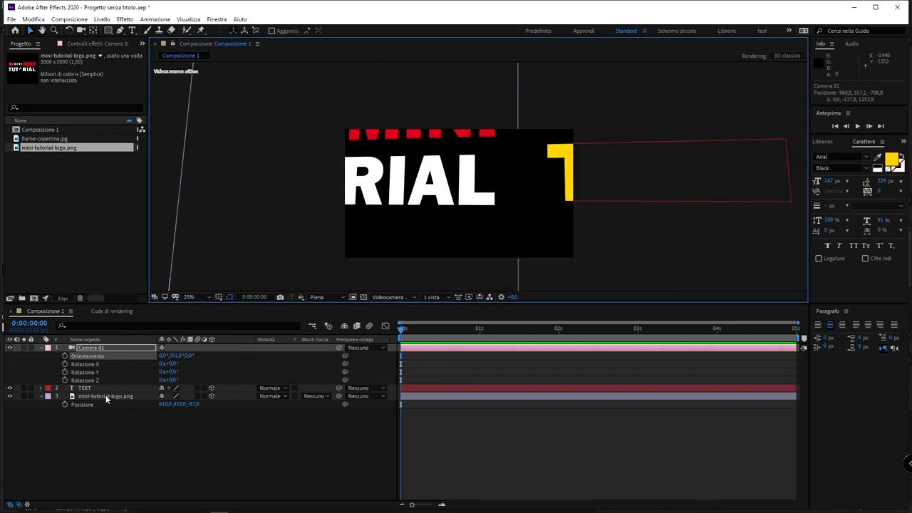
left_click(105, 396)
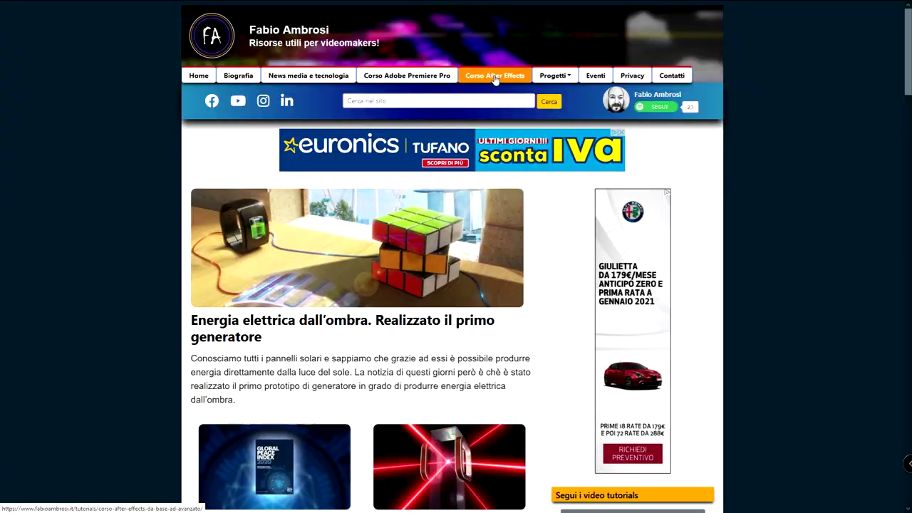
Scroll down through the fabioambrosi.it After Effects course article
scroll(842, 190, "down", 2)
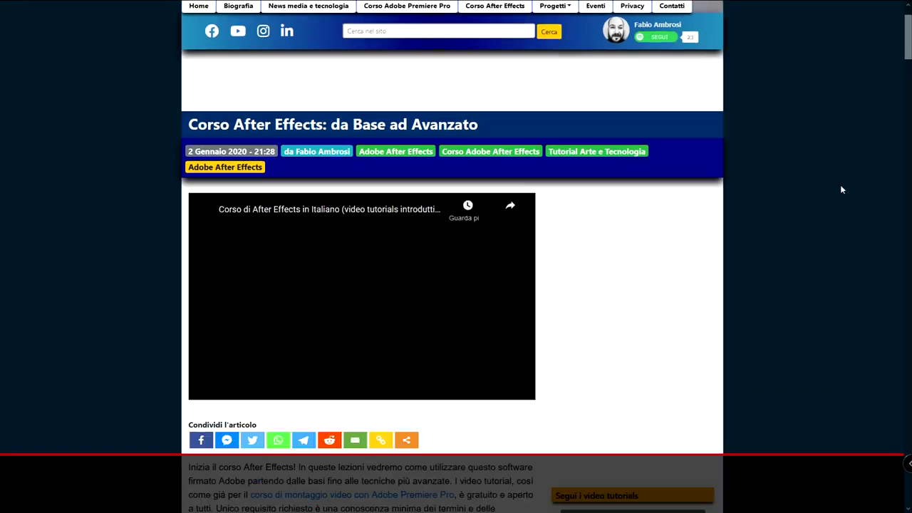
scroll(842, 190, "down", 4)
scroll(841, 190, "down", 8)
scroll(842, 189, "down", 5)
scroll(841, 189, "down", 5)
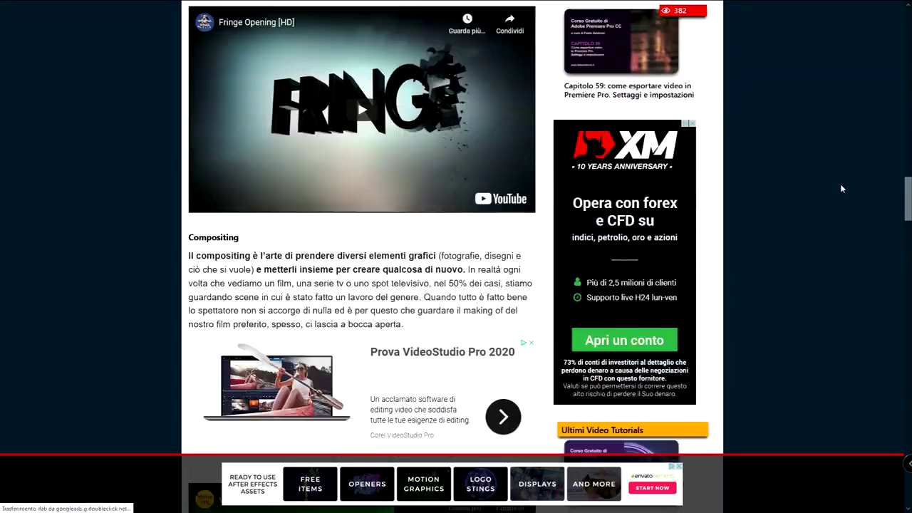
scroll(841, 190, "down", 5)
scroll(841, 190, "down", 4)
scroll(839, 184, "down", 1)
scroll(632, 220, "up", 1)
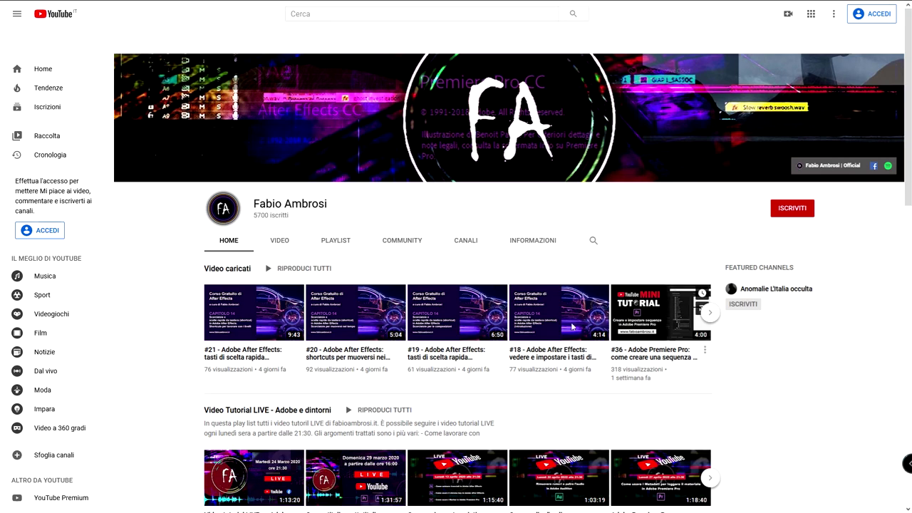
Scroll the channel page to the After Effects course section and open the 'Corso gratuito di After Effects' playlist
middle_click(781, 343)
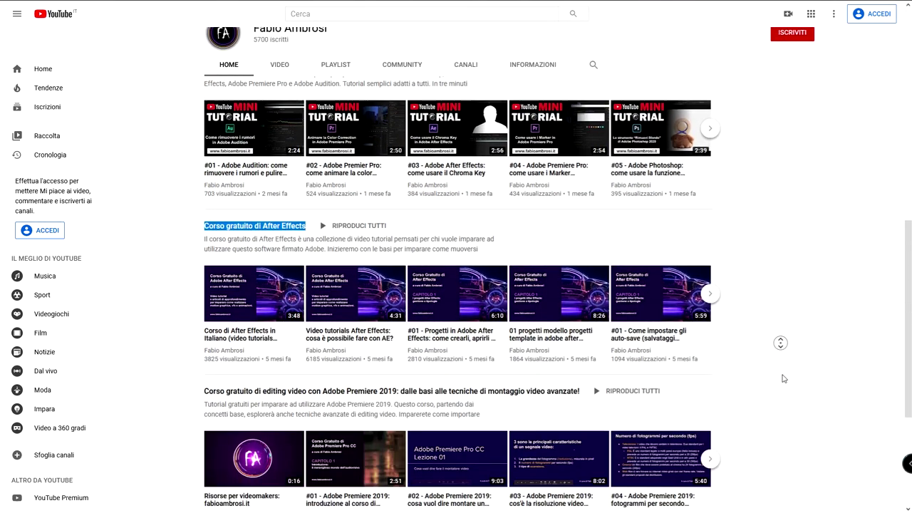
left_click(774, 316)
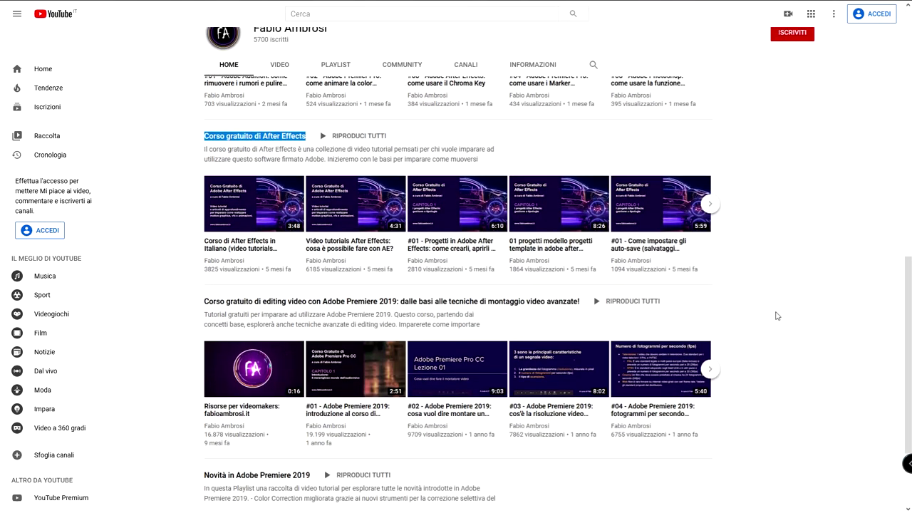
left_click(252, 140)
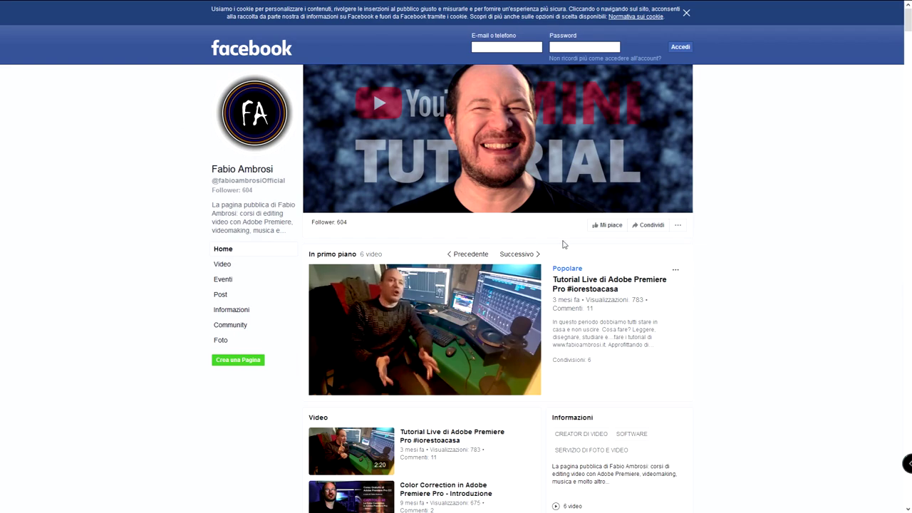
Scroll down the author's Facebook page to the recent posts, including the Capitolo 14 shortcuts tutorial
middle_click(745, 143)
scroll(730, 253, "down", 15)
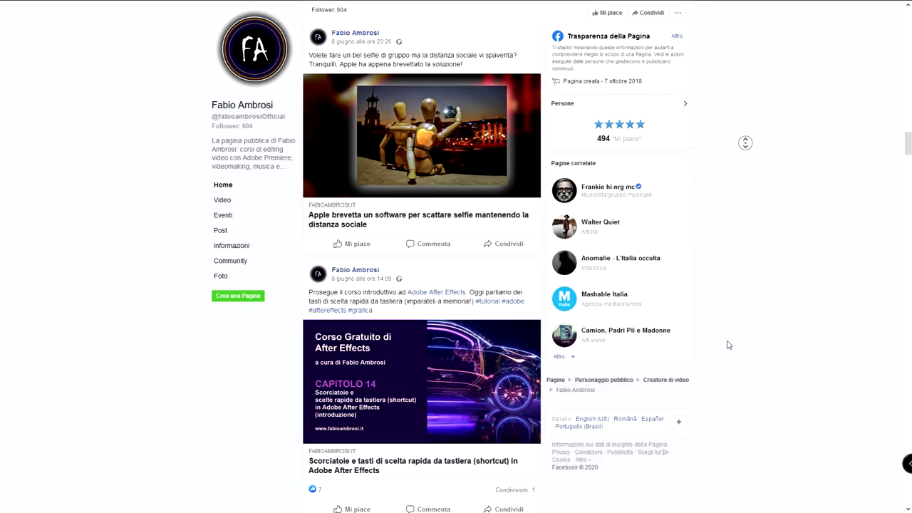